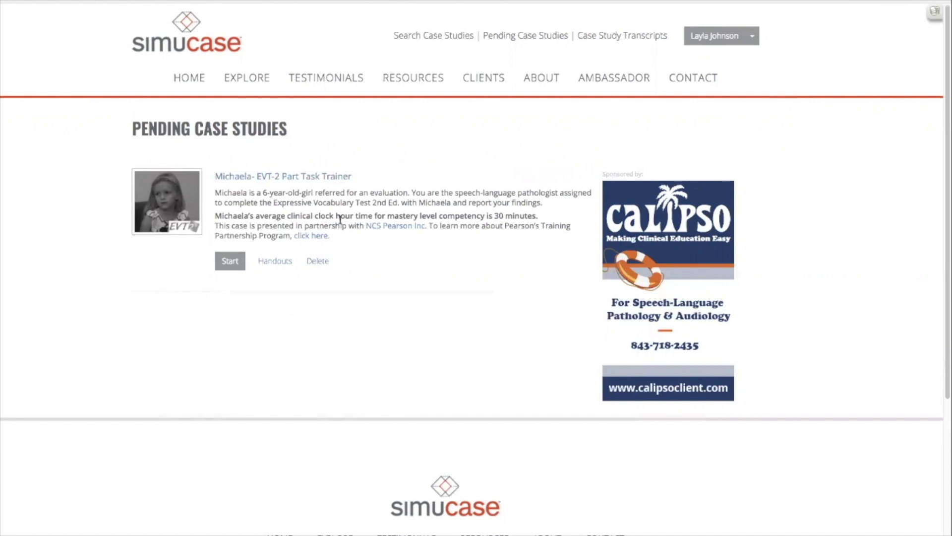
Step: Start the pending EVT-2 Part Task Trainer case with the clipboard shown and enter the case study
click(230, 262)
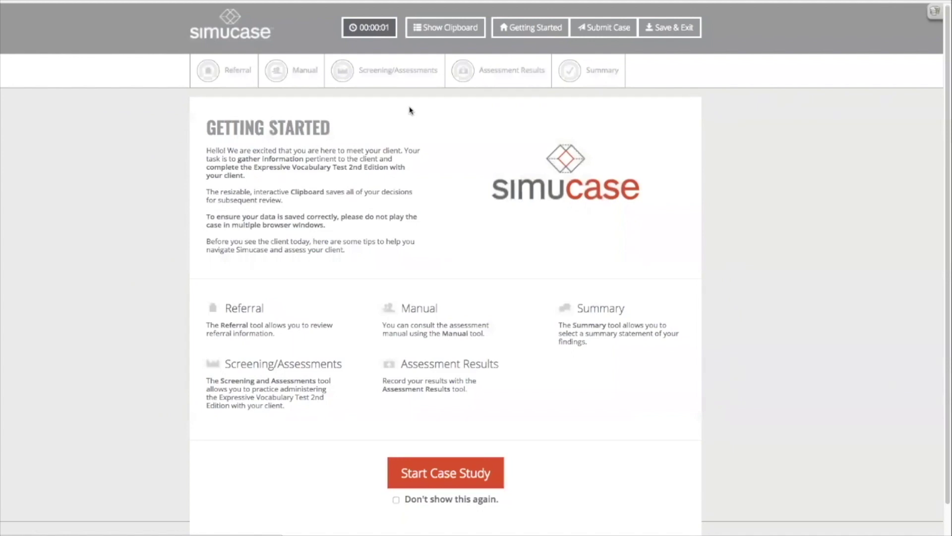
click(444, 28)
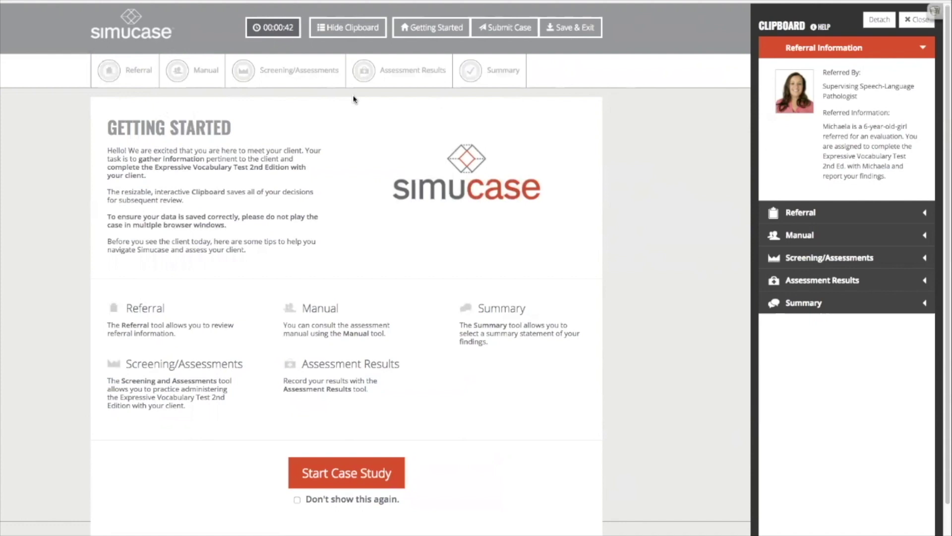
click(343, 475)
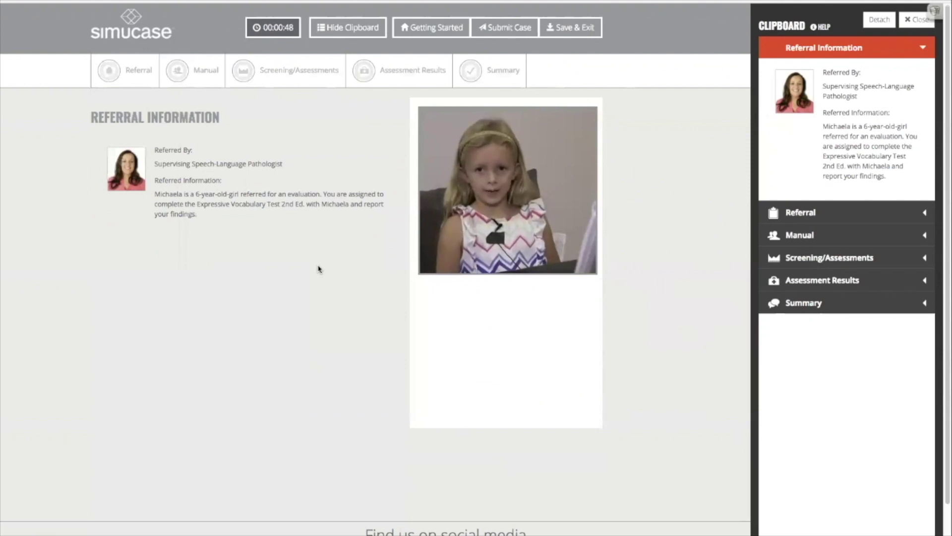
Step: Display the list of questions available in the Referral category
click(119, 81)
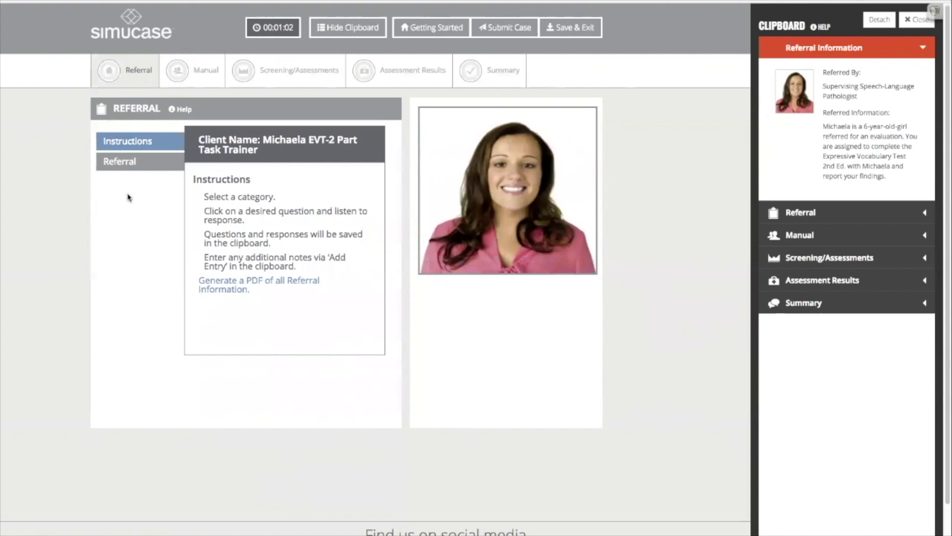
click(133, 167)
click(133, 166)
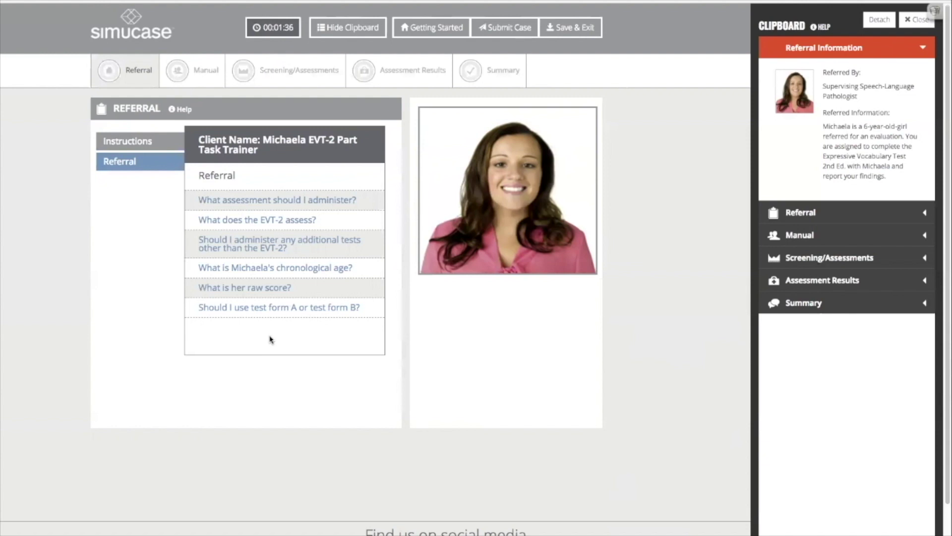
Step: Consult the EVT-2 Manual, look through the manual PDF attached in the clipboard, and close the manual entry
click(189, 76)
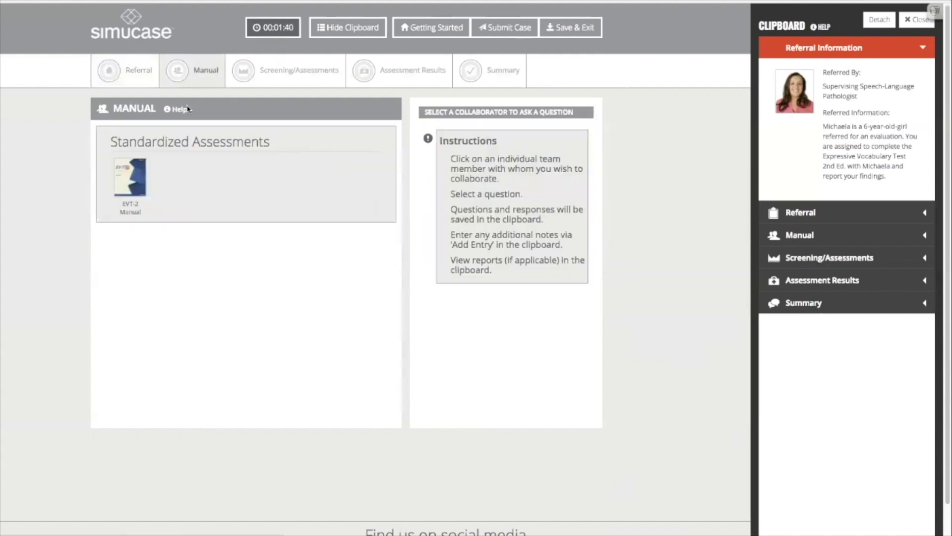
click(132, 180)
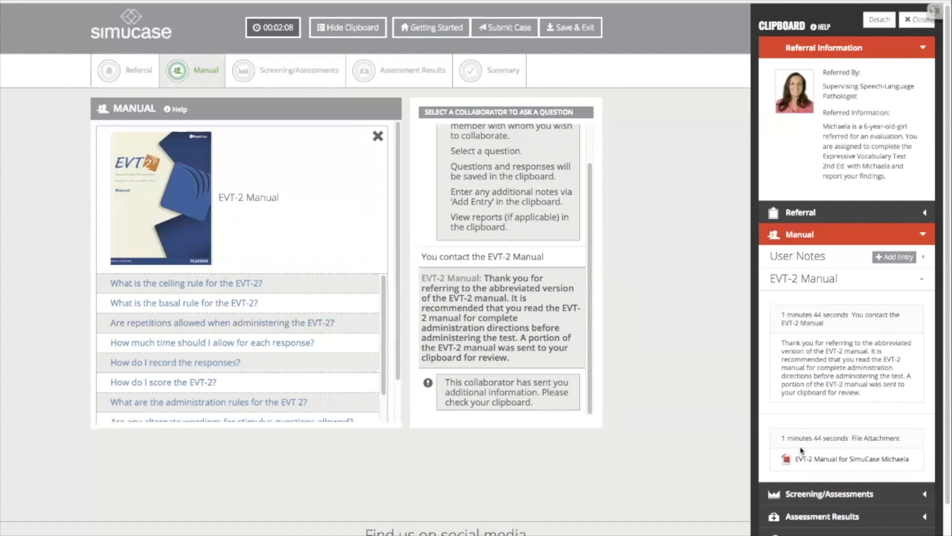
click(852, 460)
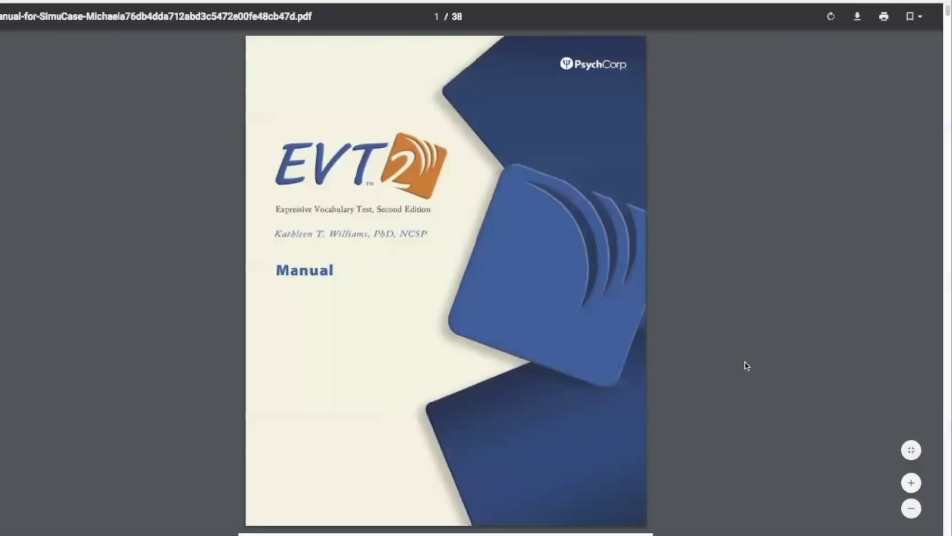
scroll(592, 304, down, 5)
scroll(592, 304, down, 20)
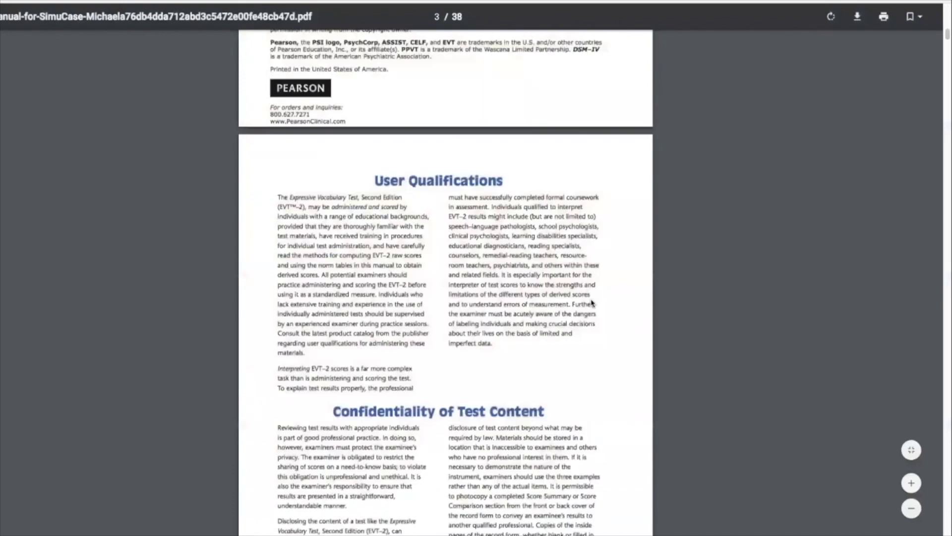
scroll(592, 303, down, 15)
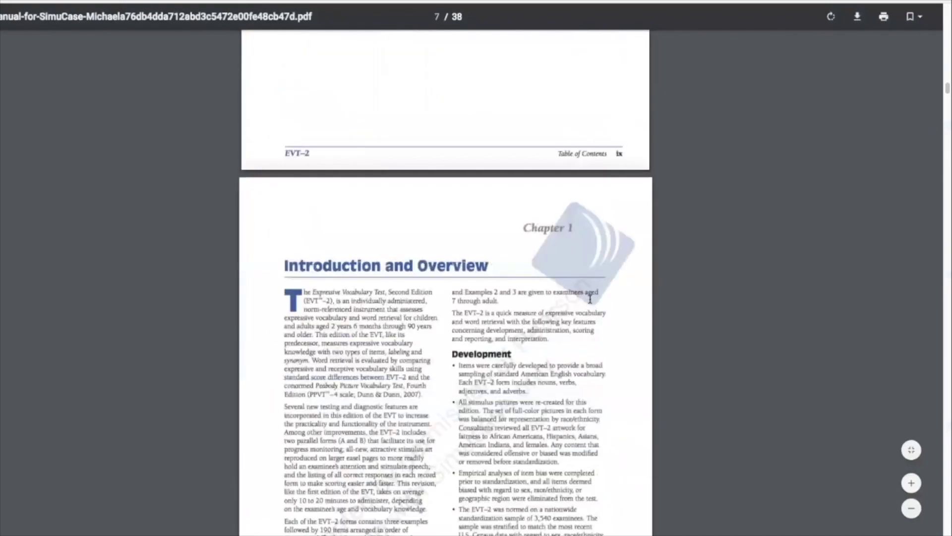
scroll(590, 301, down, 15)
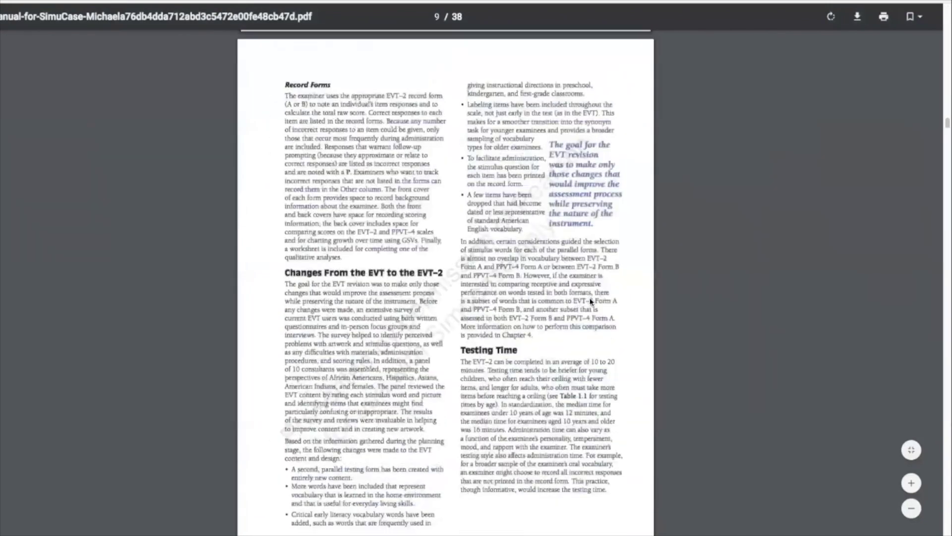
scroll(587, 299, down, 8)
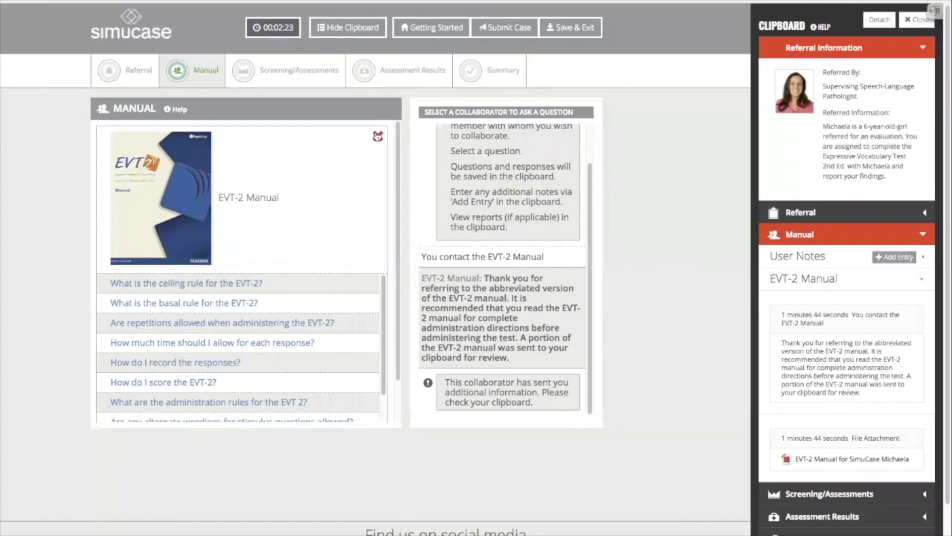
click(375, 133)
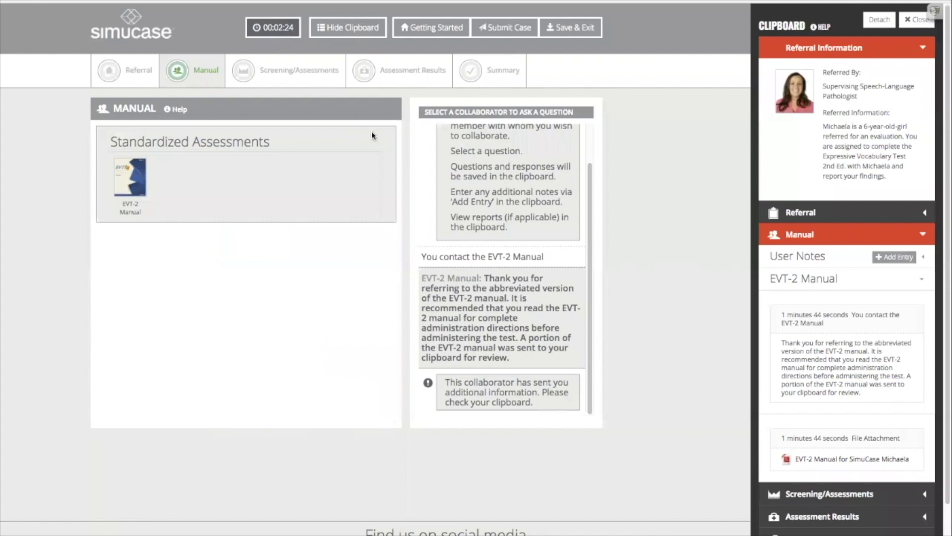
Step: Open the Expressive Vocabulary Test 2nd Ed. Start Ages 5-6 from the Vocabulary assessments
click(281, 71)
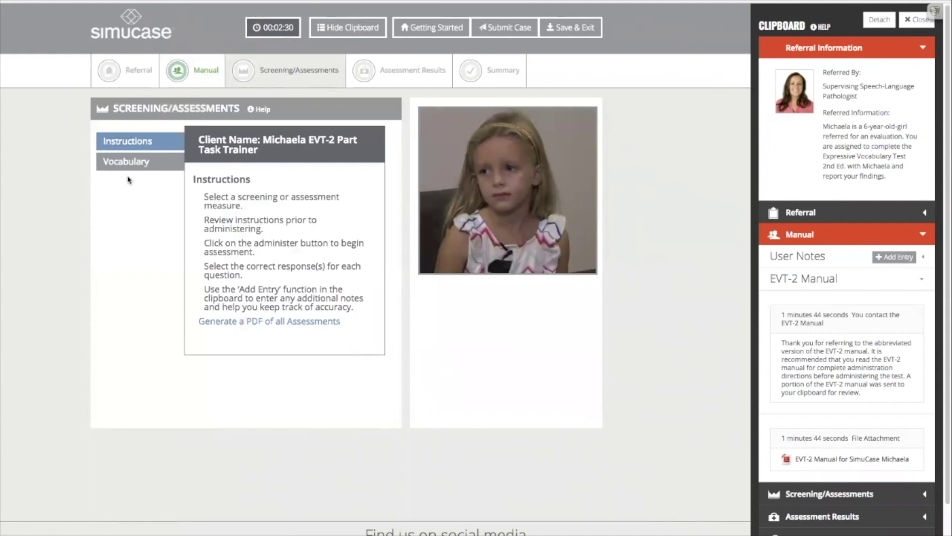
click(126, 164)
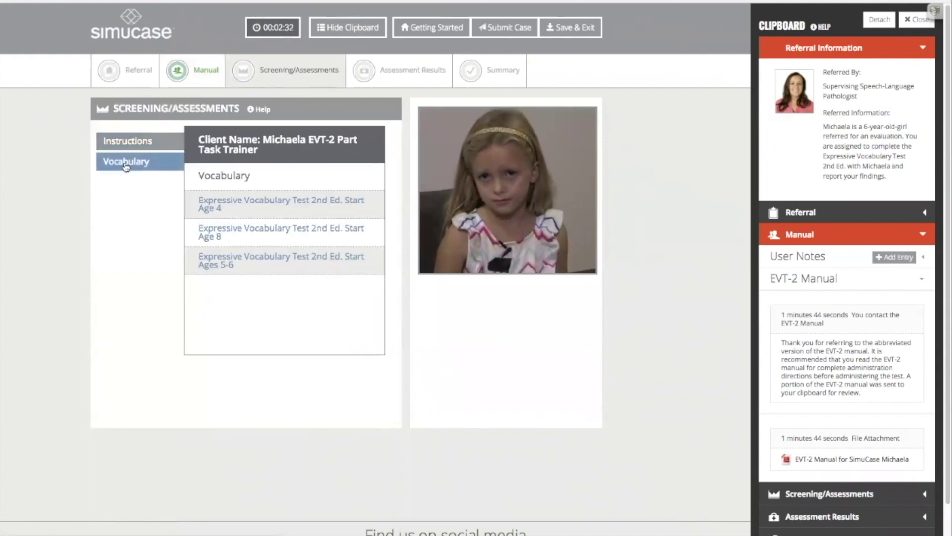
click(275, 260)
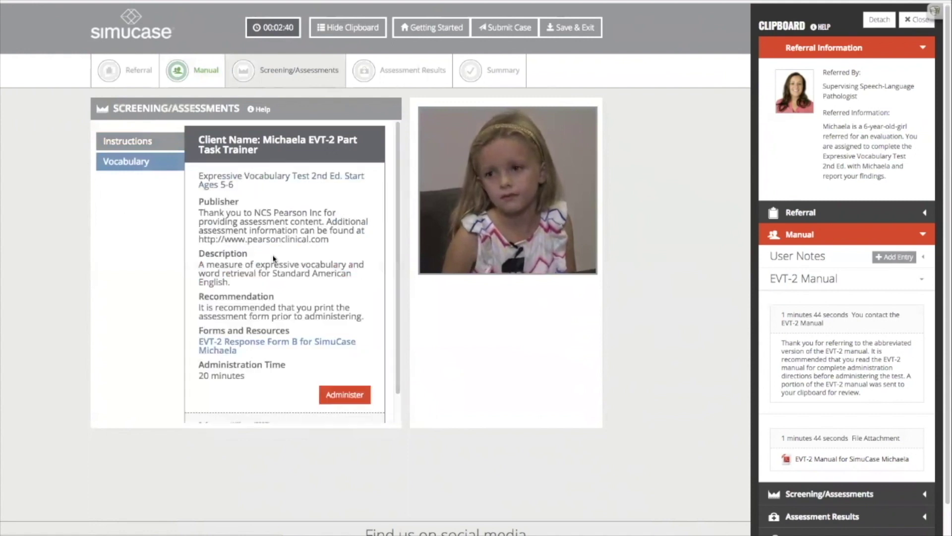
Step: Look through the EVT-2 Response Form B PDF and return to the assessment description
click(266, 345)
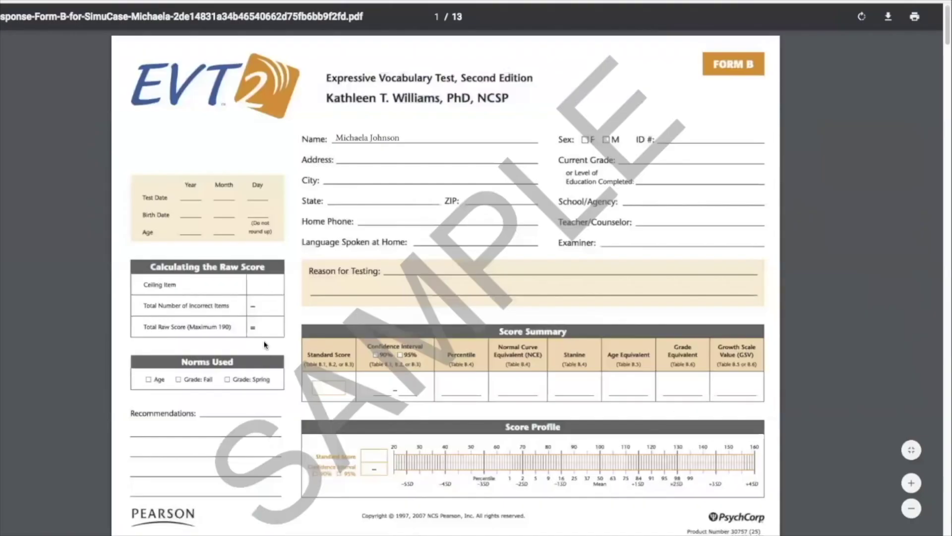
scroll(485, 272, down, 20)
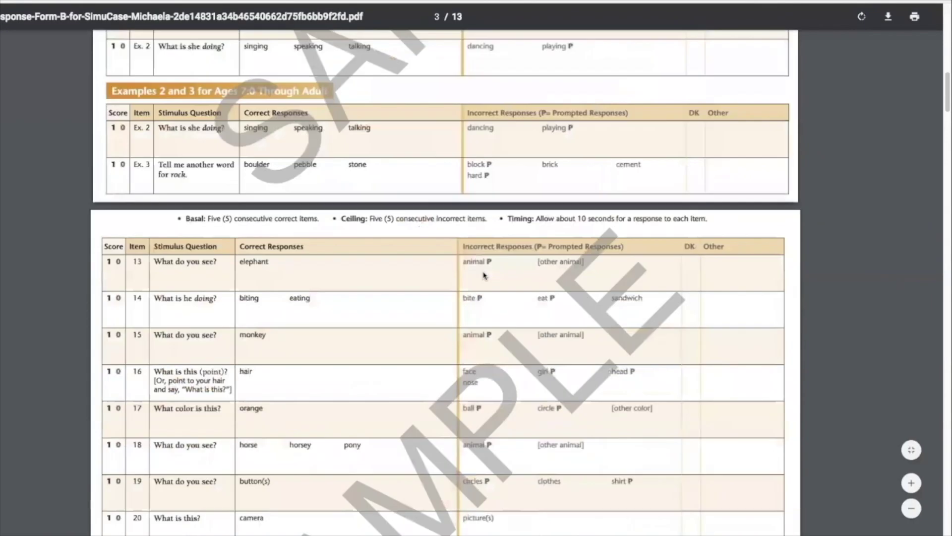
scroll(484, 273, up, 8)
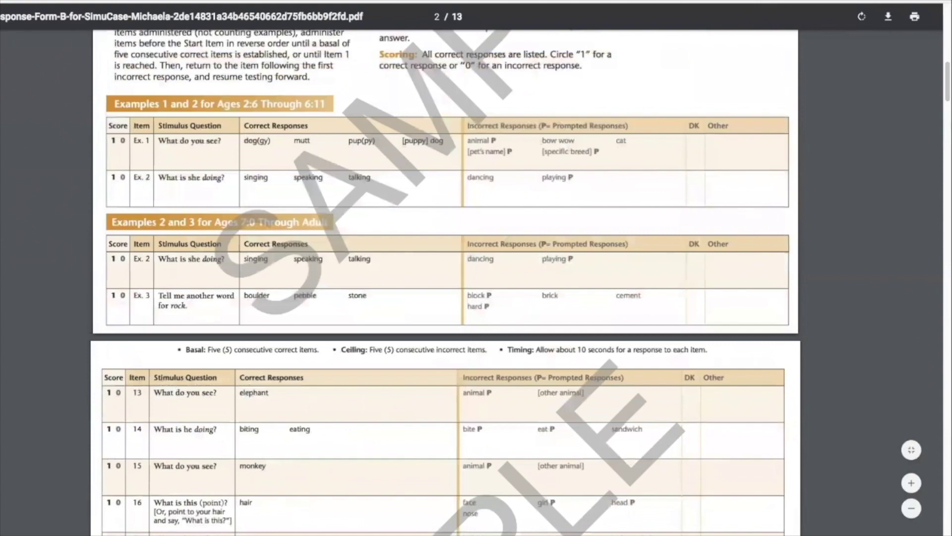
key(ctrl+w)
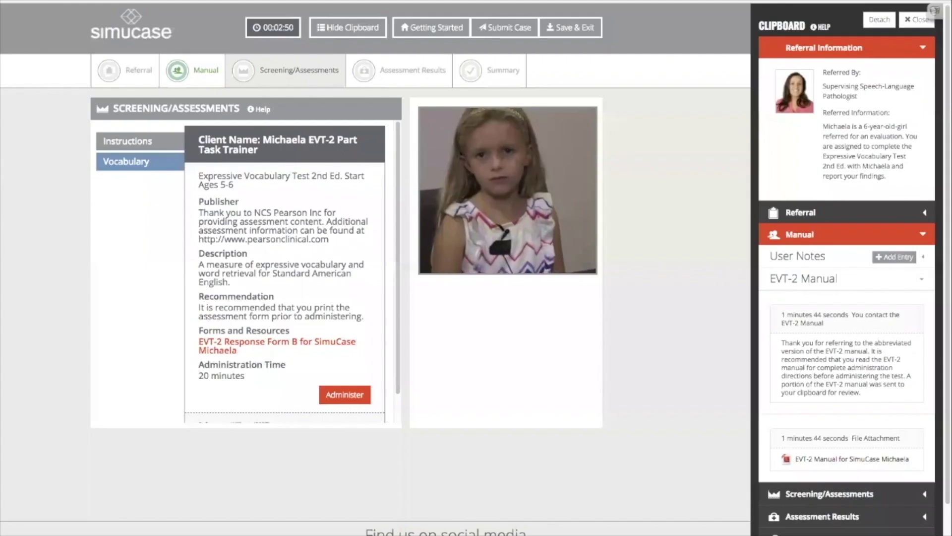
Step: Administer the Ages 5-6 test and advance through the instruction slides to Example Item 1
click(362, 396)
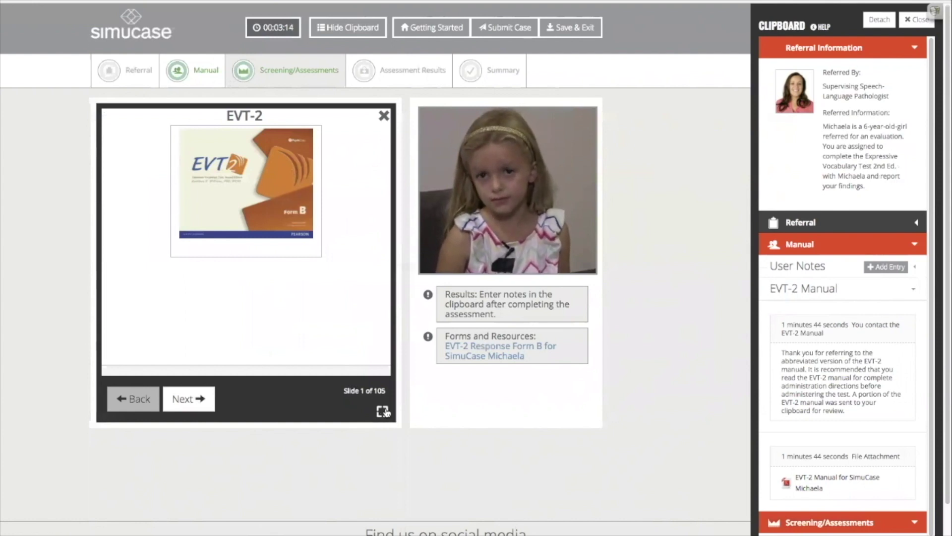
click(198, 398)
click(201, 398)
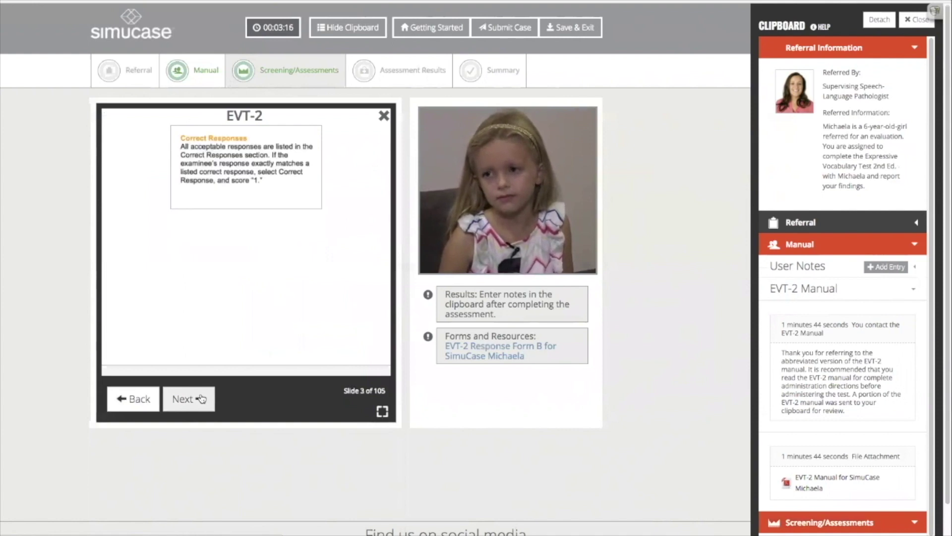
click(201, 399)
click(201, 398)
click(201, 399)
click(200, 398)
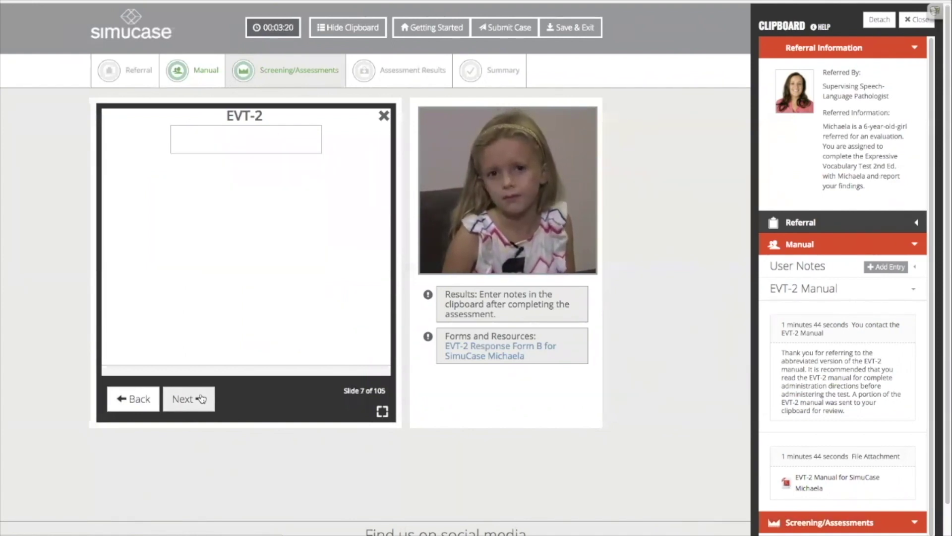
click(201, 398)
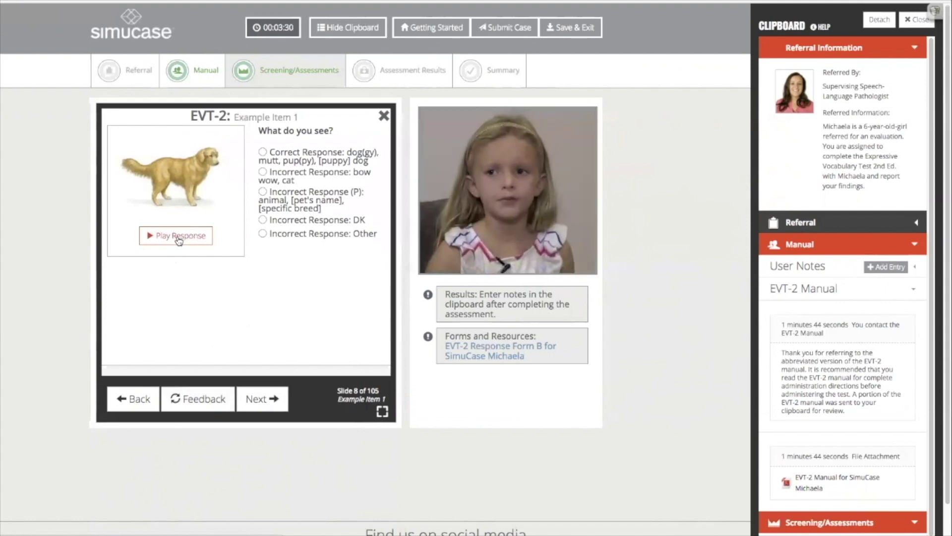
Step: Score Example Item 1 as the correct response "dog(gy), mutt, pup(py), [puppy] dog" and advance to Example Item 2
click(262, 152)
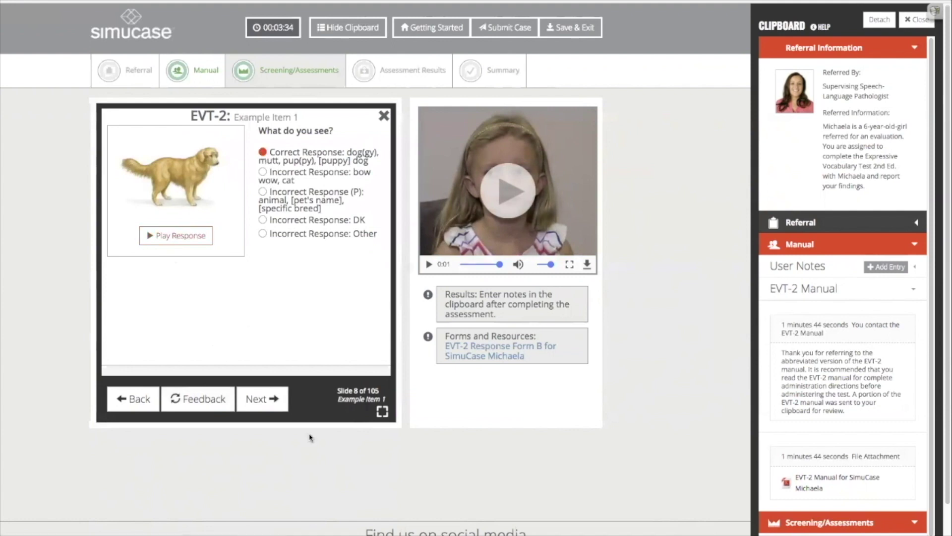
click(256, 398)
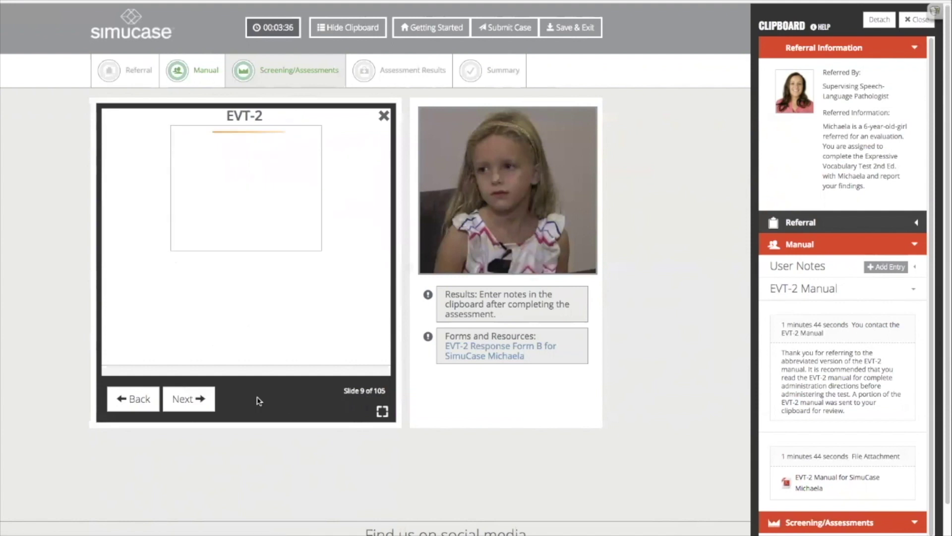
click(191, 398)
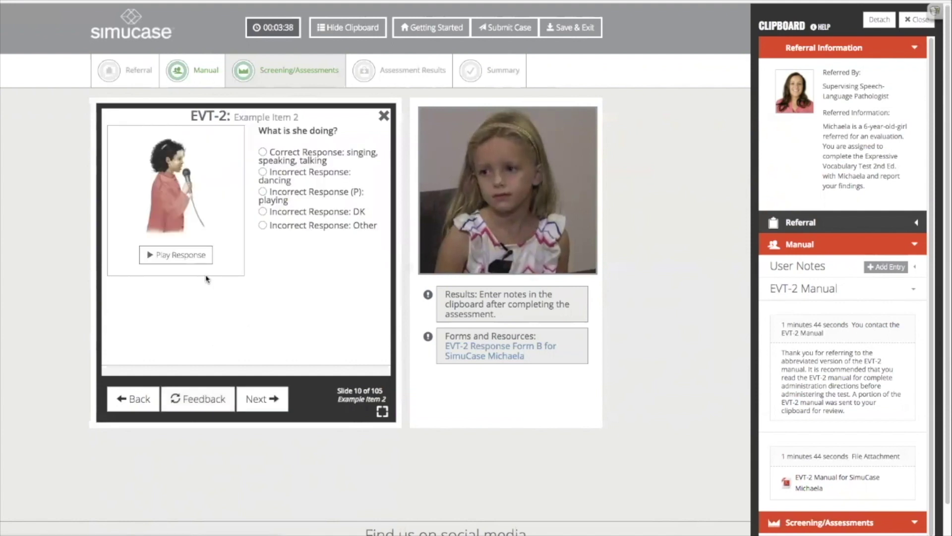
Step: Play the child's response to Example Item 2, score it as "singing, speaking, talking", and advance to Item 31
click(199, 255)
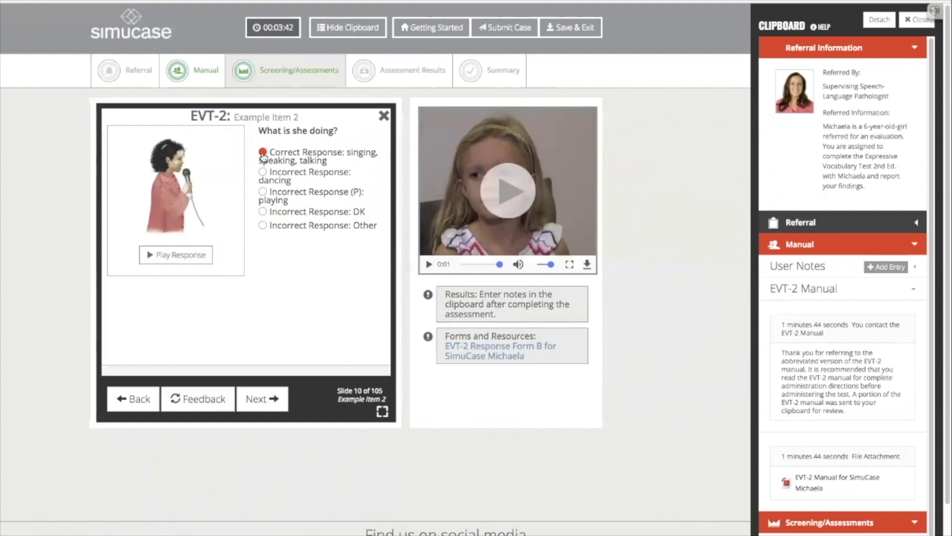
click(257, 399)
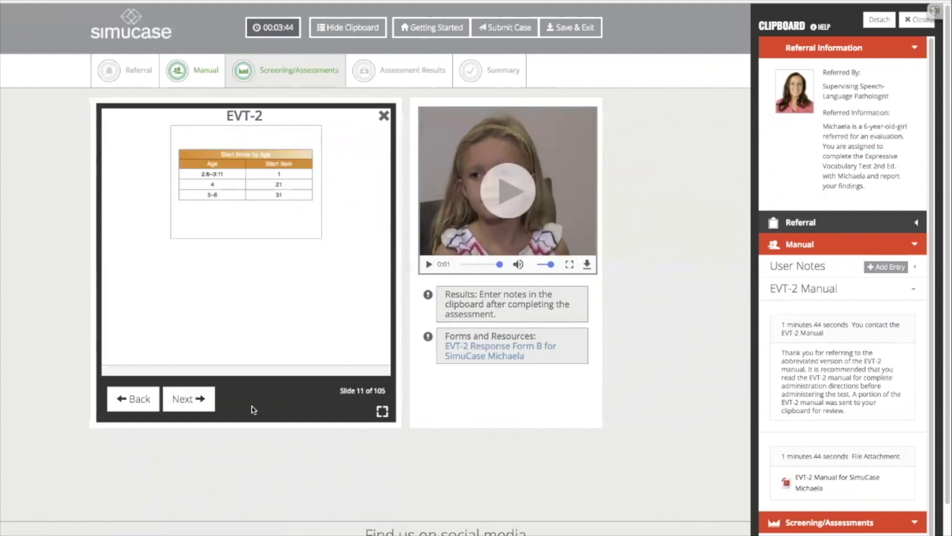
click(194, 400)
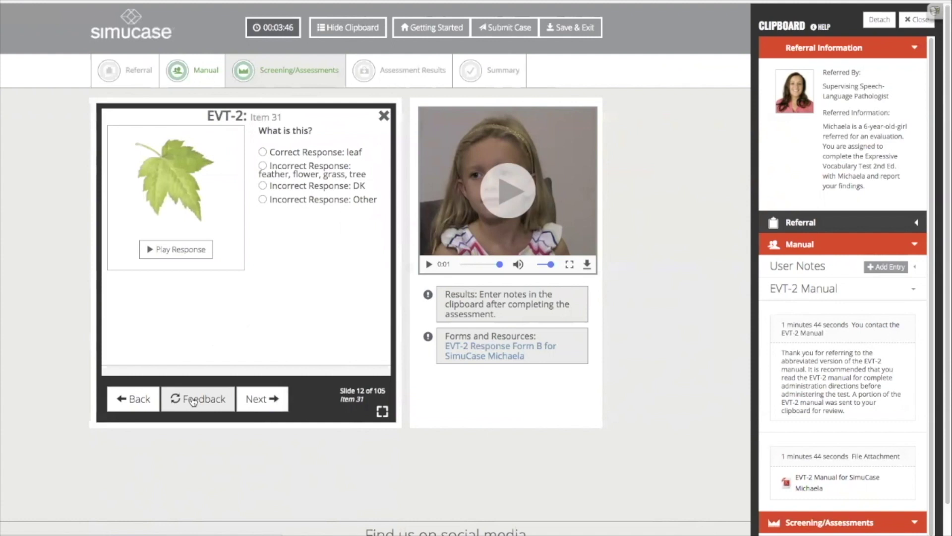
Step: Play the Item 31 response, score it as the incorrect response "feather, flower, grass, tree", and request feedback on that choice
click(193, 250)
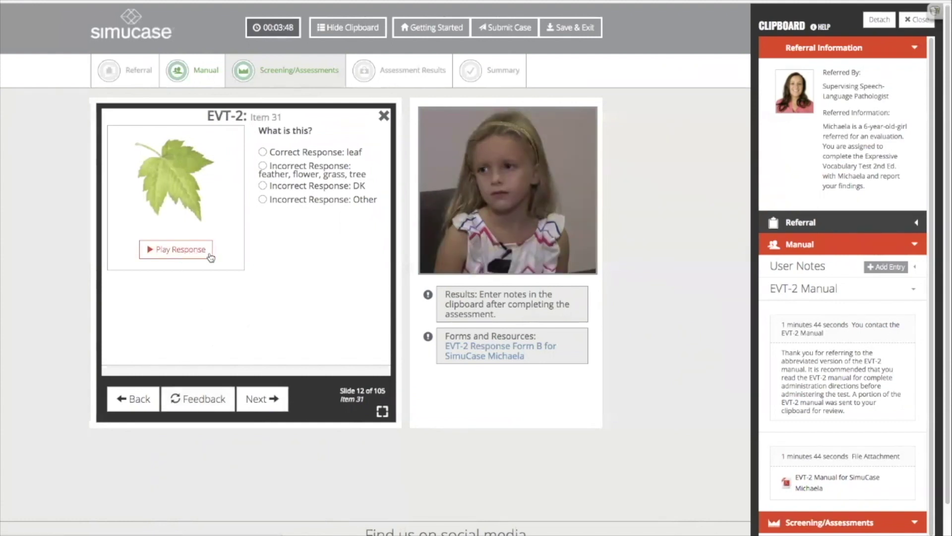
click(264, 153)
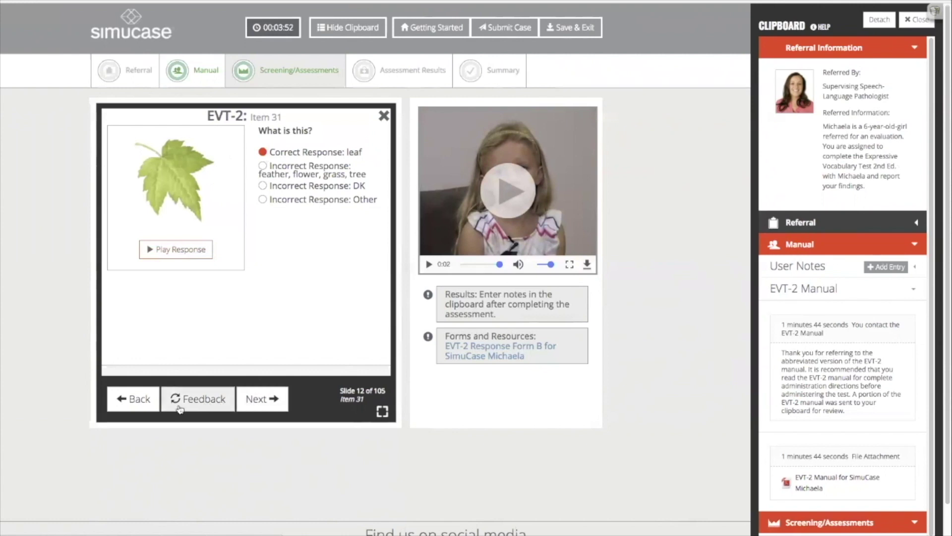
click(263, 167)
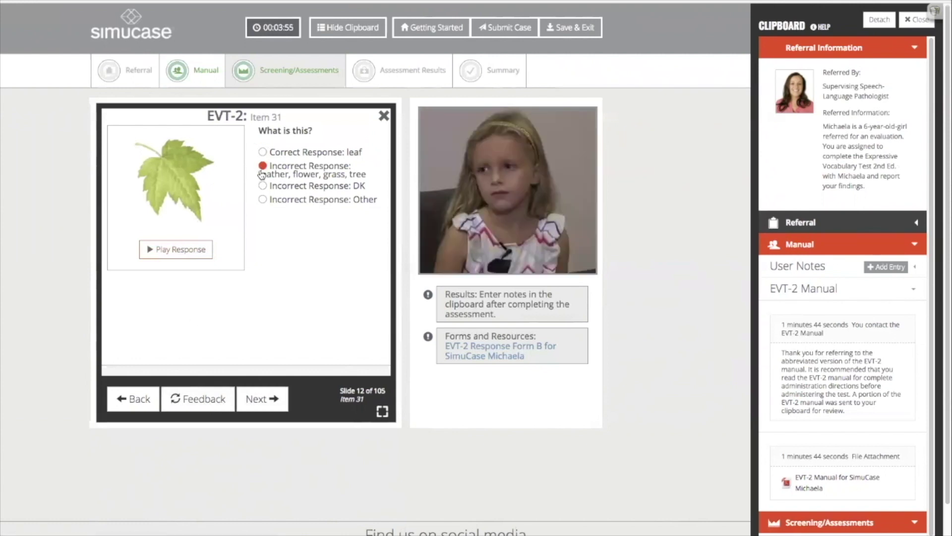
click(192, 402)
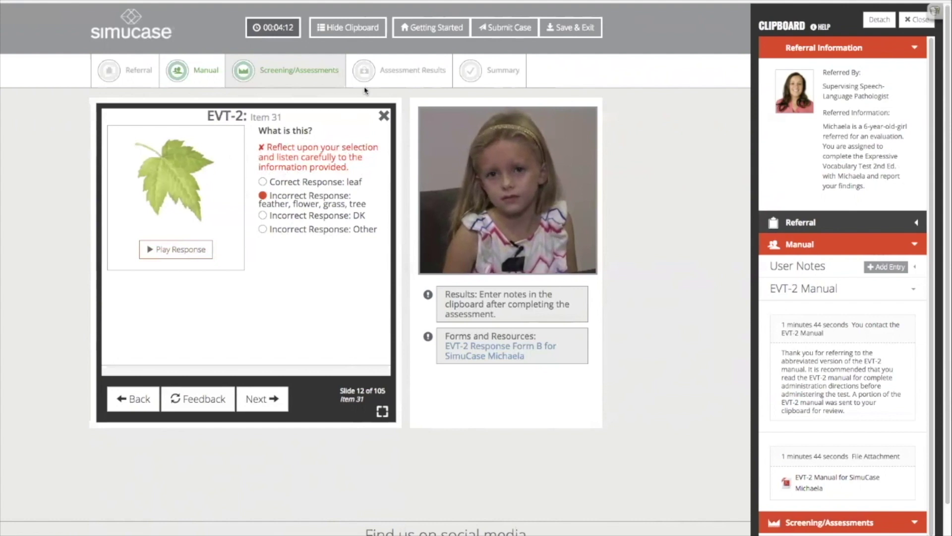
Step: Look over the Assessment Results categories and the summary statement choices
click(386, 79)
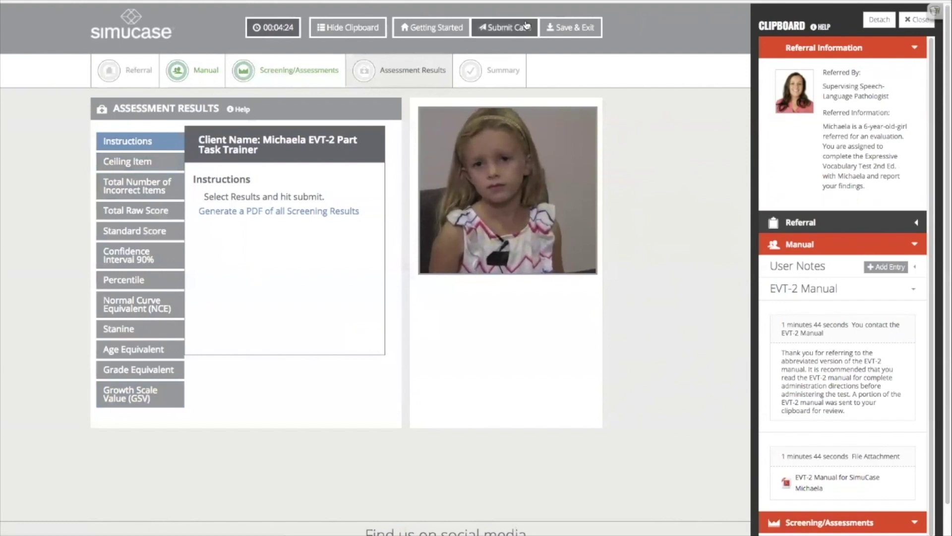
click(499, 69)
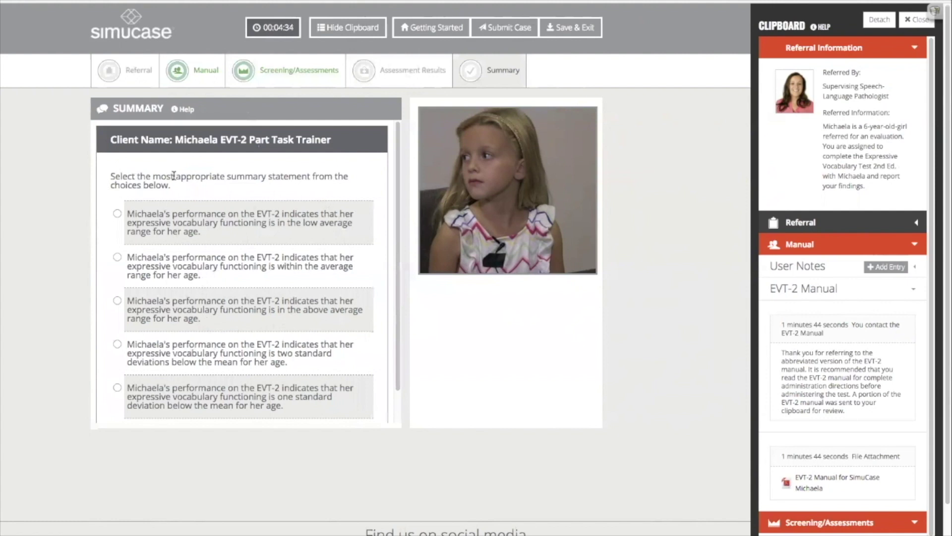
scroll(300, 371, down, 1)
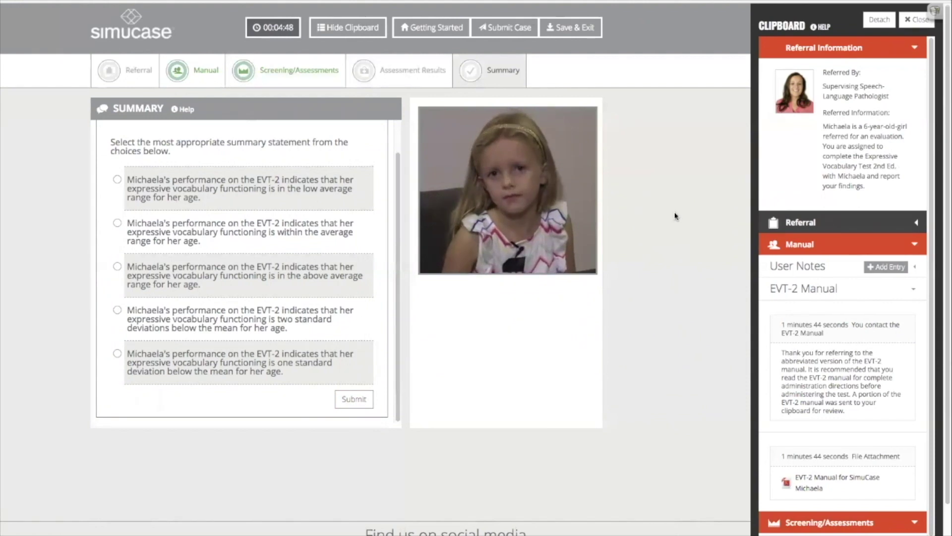
Step: Submit the case study and export the final report to review its Skills Check answers
click(524, 28)
click(545, 115)
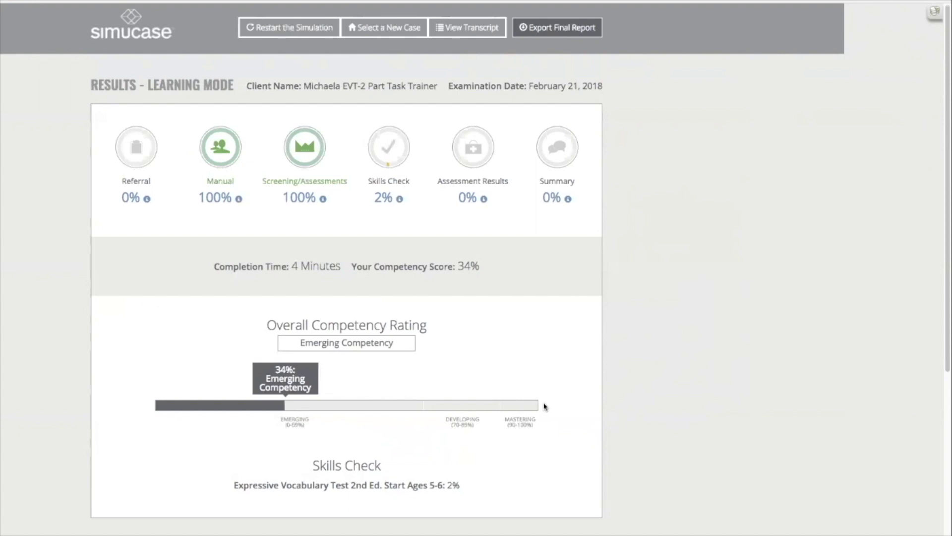
click(536, 29)
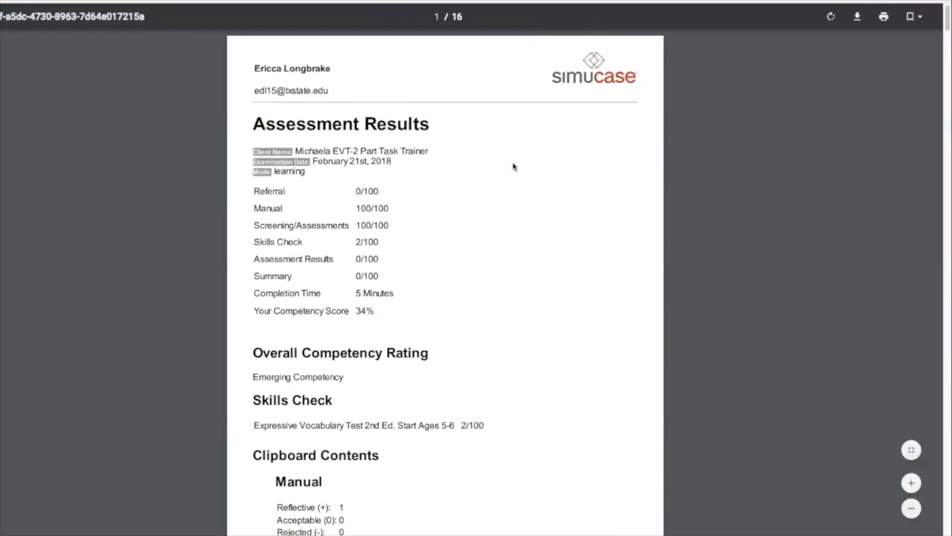
scroll(514, 166, down, 8)
scroll(512, 162, down, 8)
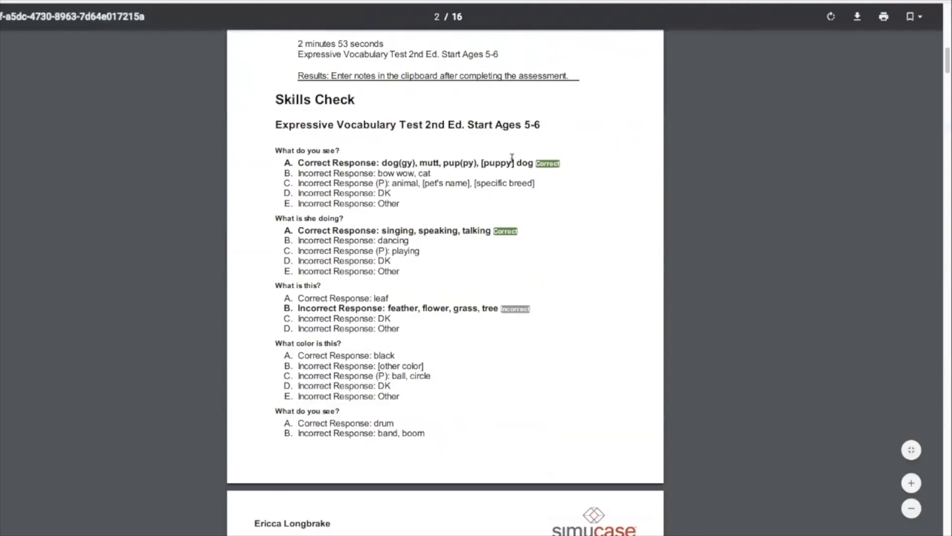